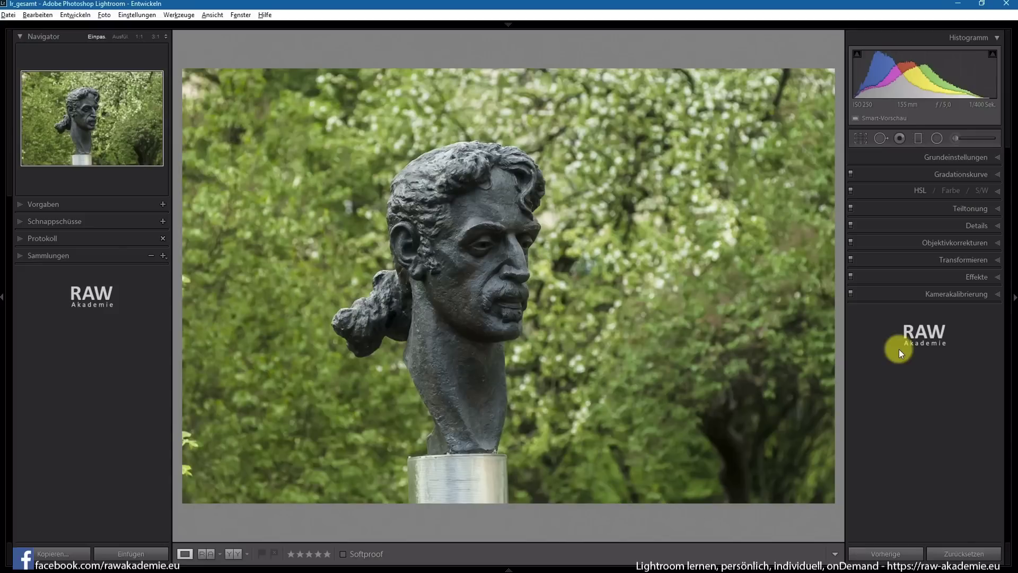
Step: Tighten the statue bust crop from the top and right, recentring the bust in the frame
left_click(861, 138)
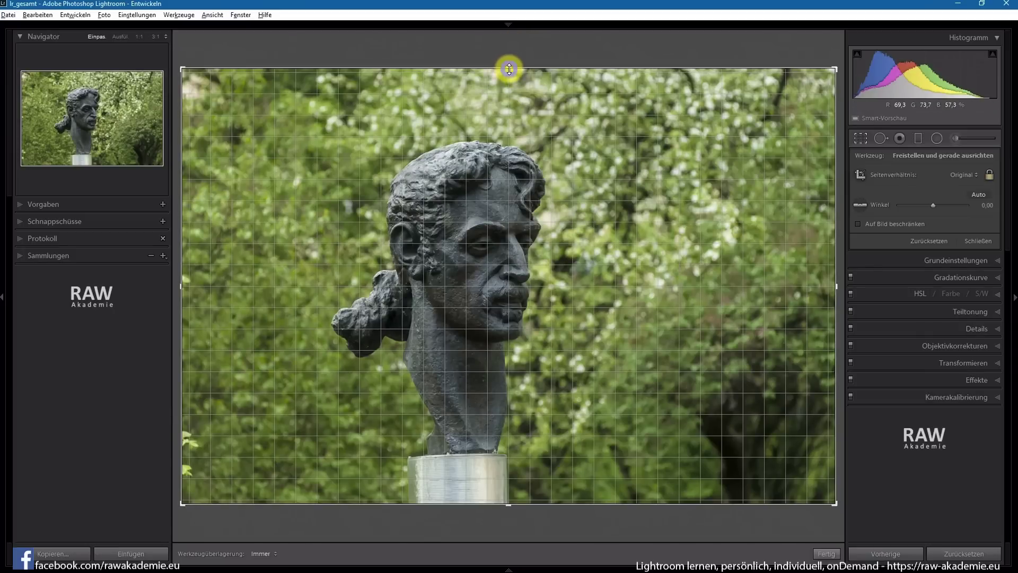
left_click_drag(507, 68, 510, 98)
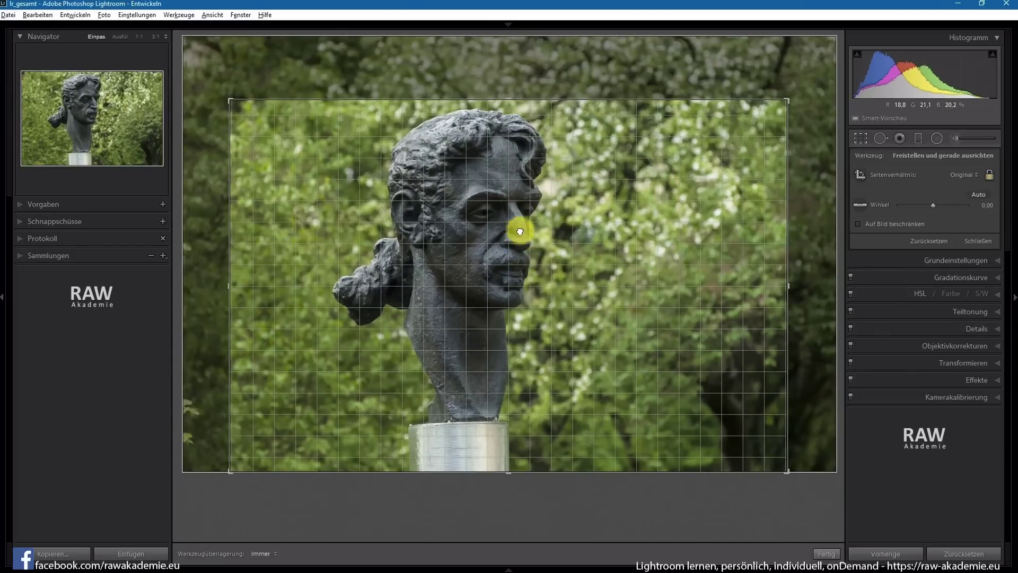
mouse_move(519, 258)
left_mouse_down()
mouse_move(516, 289)
mouse_move(529, 287)
left_mouse_up()
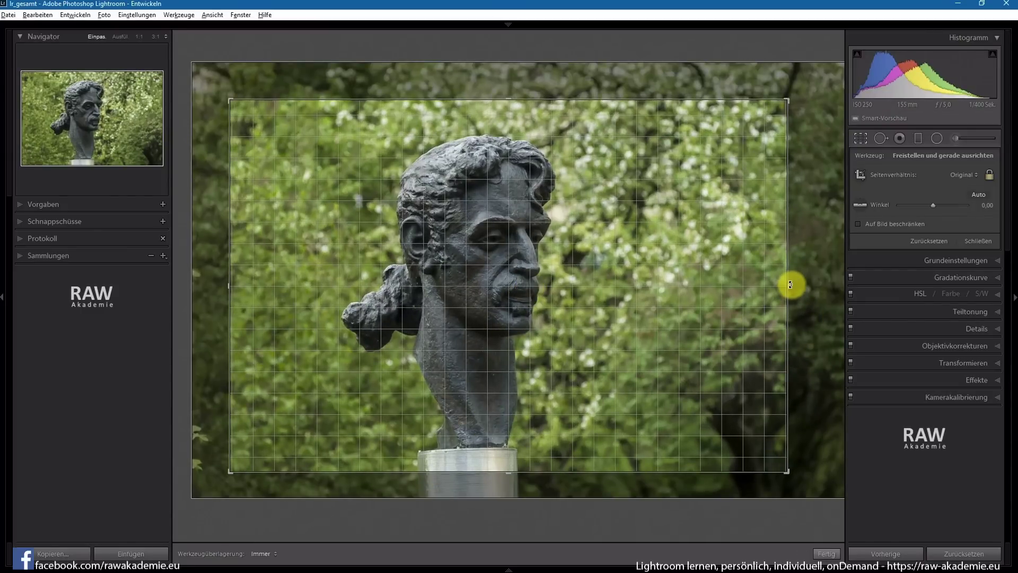
left_click_drag(791, 284, 800, 285)
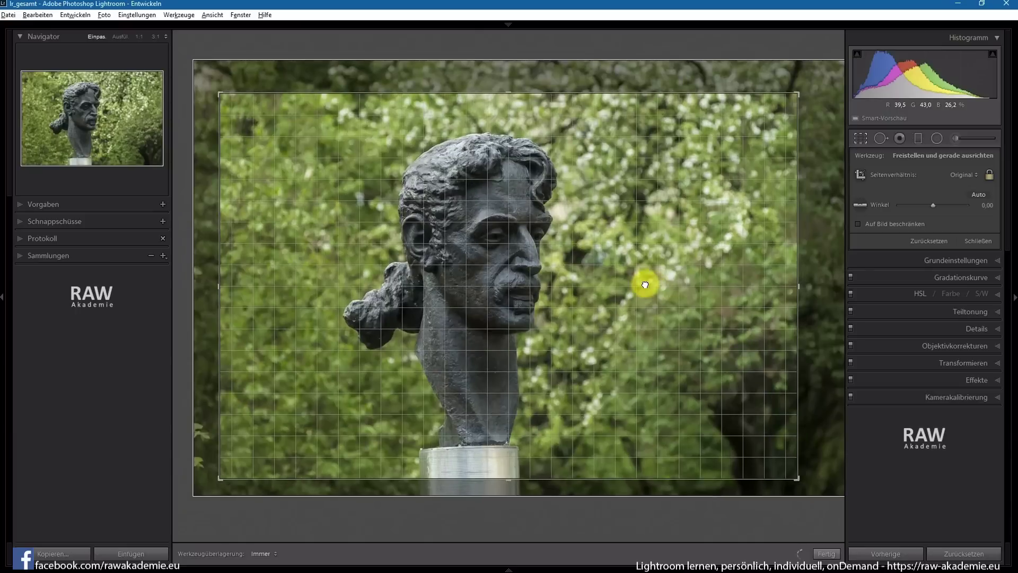
left_click_drag(645, 285, 635, 289)
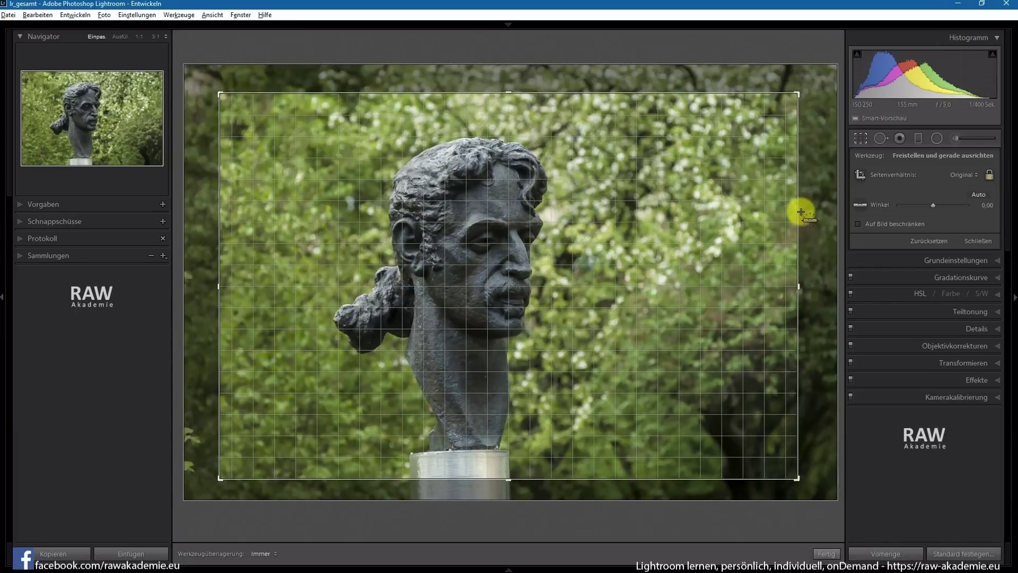
Step: Reset the statue crop, then crop it symmetrically from all sides and apply it
key("ctrl+alt+r")
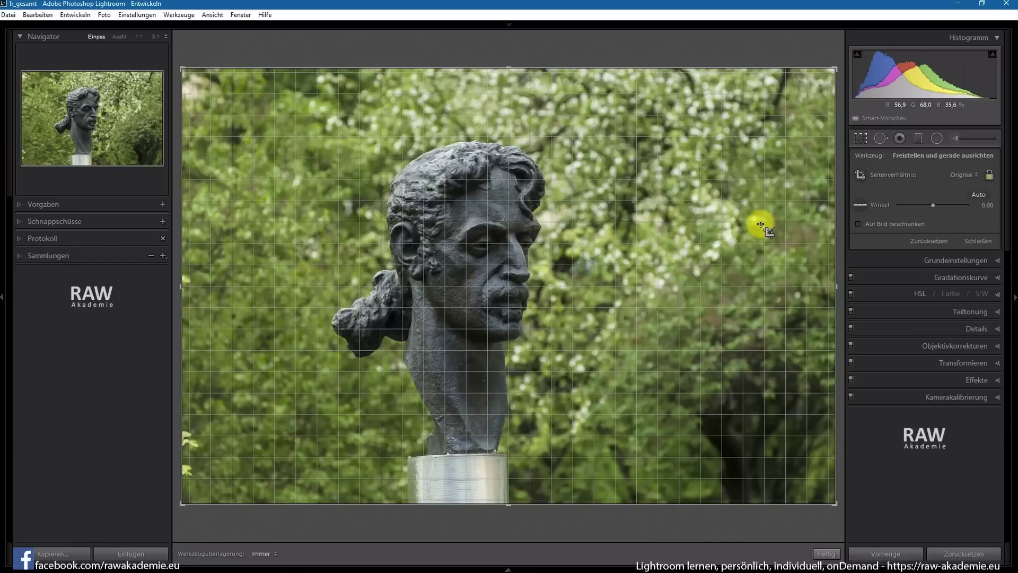
key("alt")
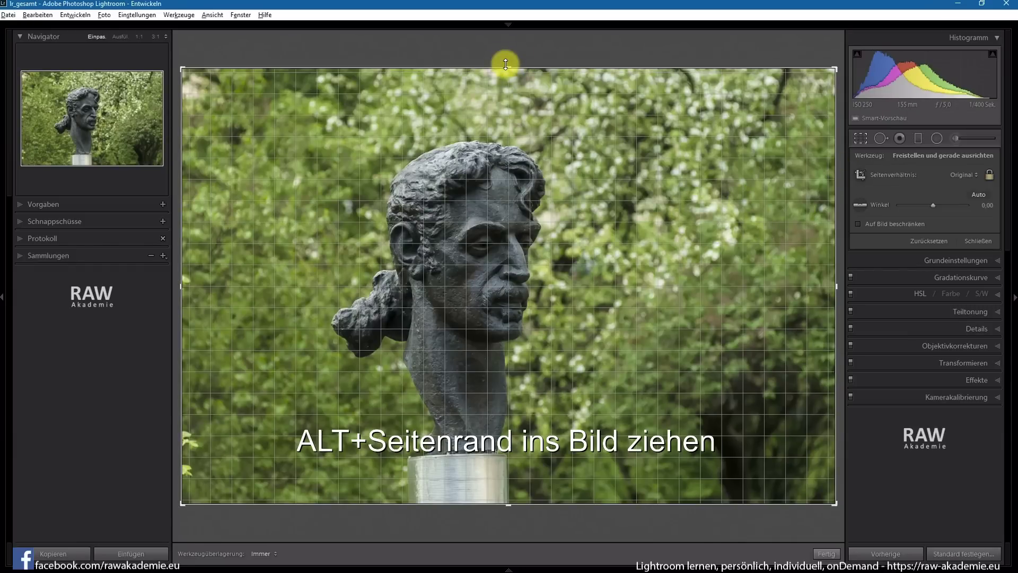
mouse_move(506, 64)
left_mouse_down()
mouse_move(507, 127)
mouse_move(505, 77)
mouse_move(506, 103)
left_mouse_up()
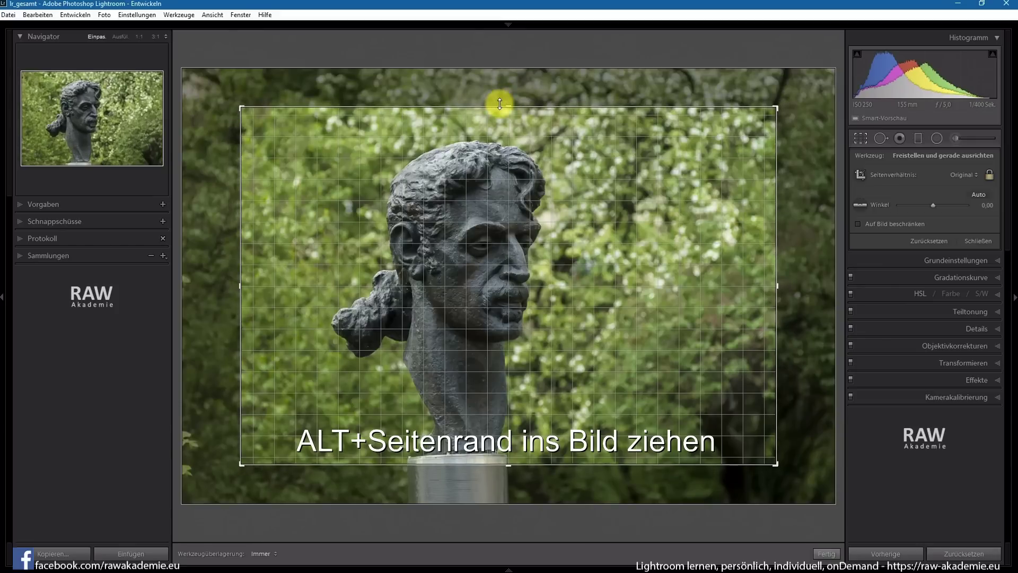
key("Return")
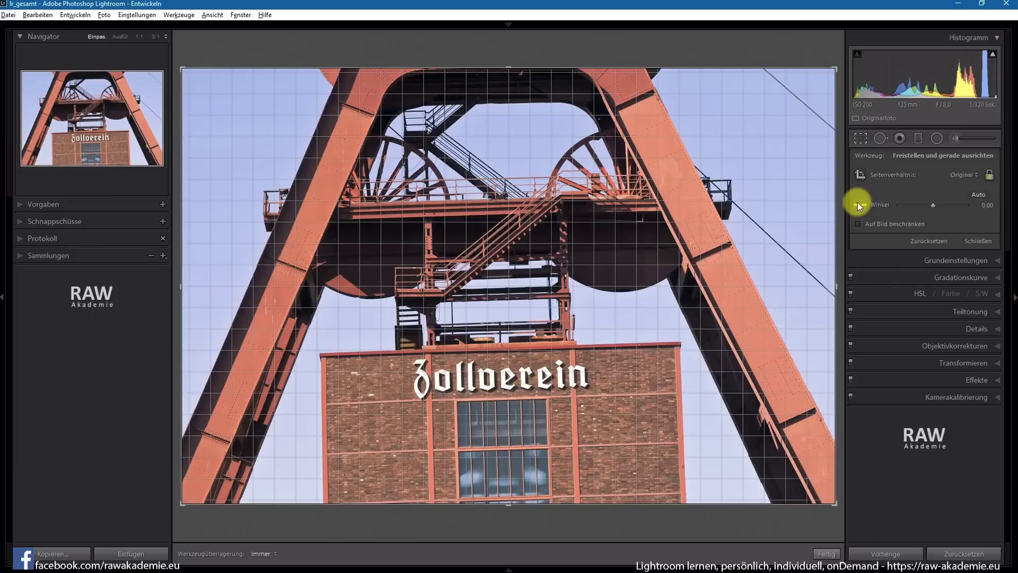
left_click(859, 205)
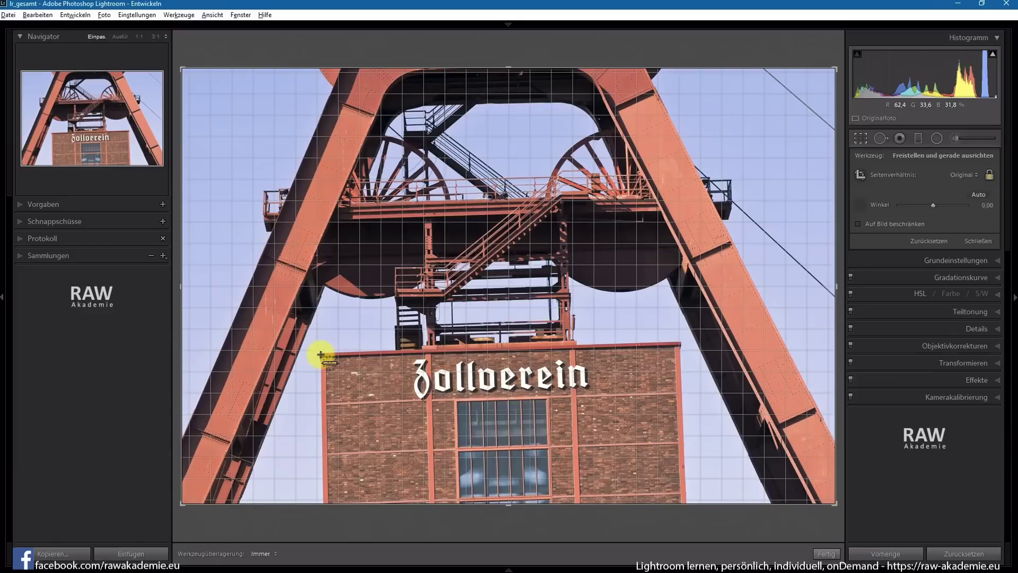
mouse_move(321, 354)
left_mouse_down()
mouse_move(689, 355)
mouse_move(704, 345)
left_mouse_up()
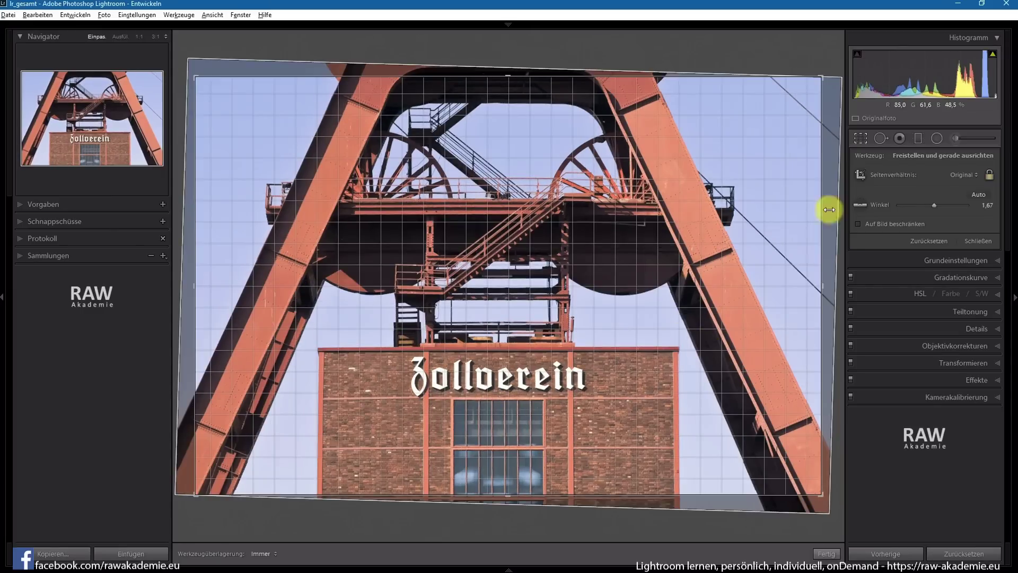
left_click(863, 202)
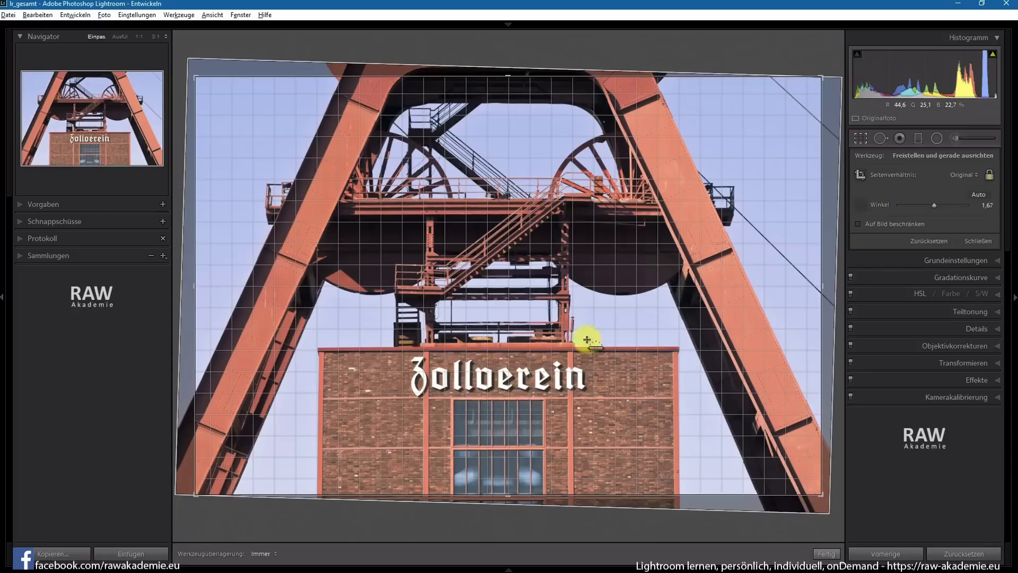
left_click_drag(570, 219, 570, 387)
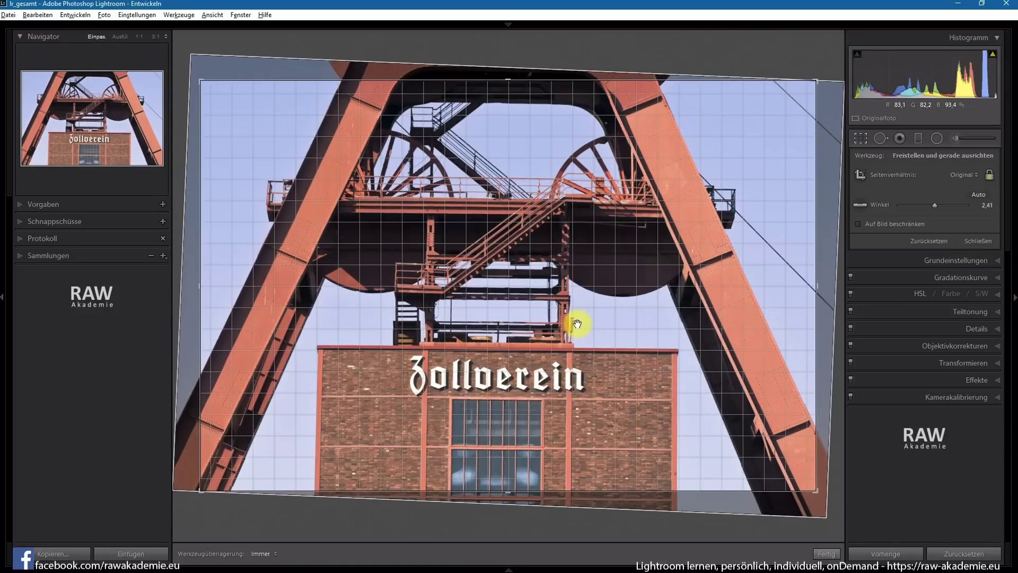
key("ctrl+alt+r")
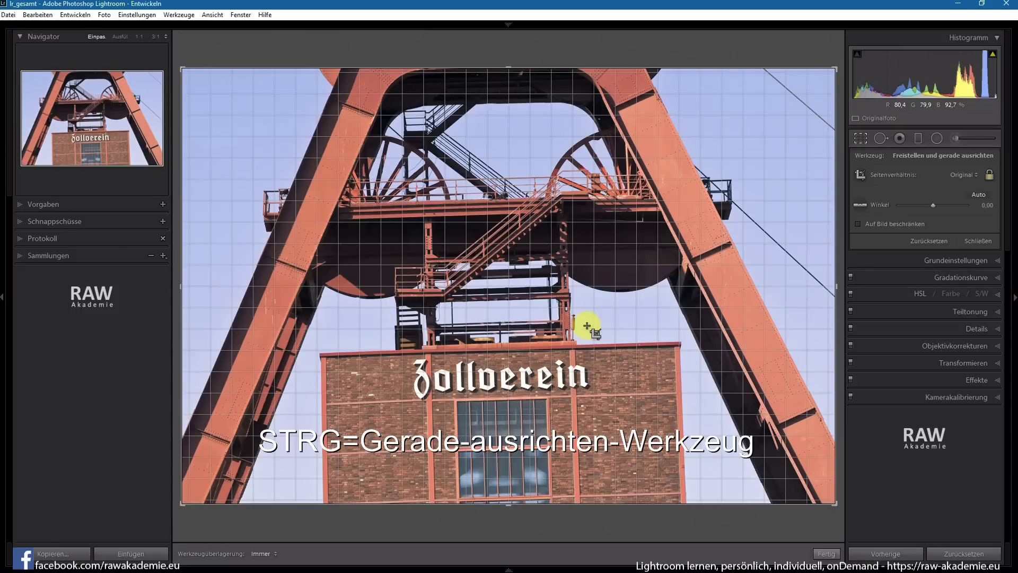
Step: Straighten the Zollverein headframe photo by drawing a reference line along its left beam
left_click_drag(322, 330, 322, 330)
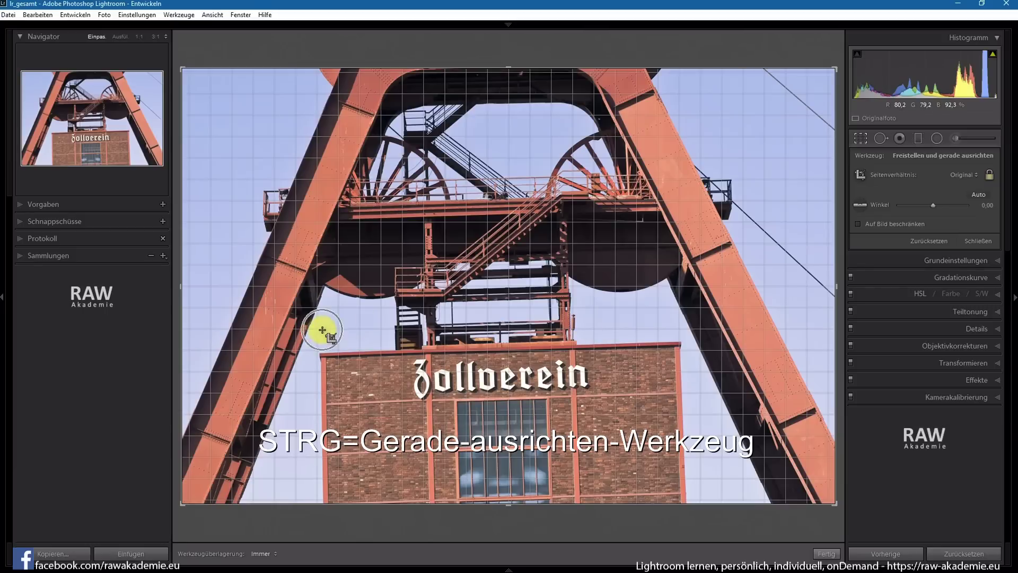
left_click(322, 330, "ctrl")
mouse_move(322, 330)
left_mouse_down()
mouse_move(321, 355)
mouse_move(325, 338)
left_mouse_up()
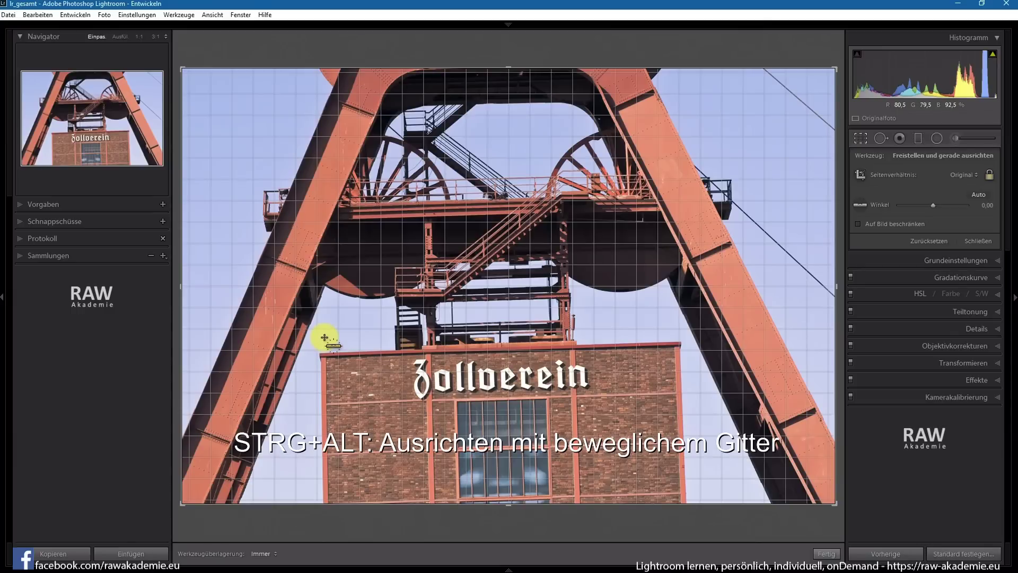
mouse_move(325, 338)
left_mouse_down()
mouse_move(321, 356)
mouse_move(771, 161)
mouse_move(784, 341)
left_mouse_up()
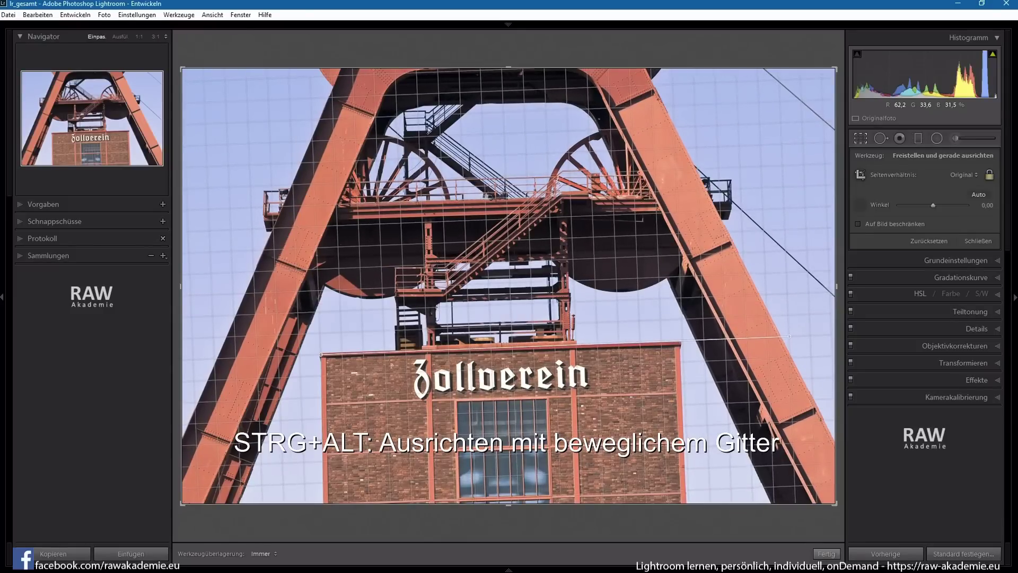
left_click_drag(785, 341, 791, 341)
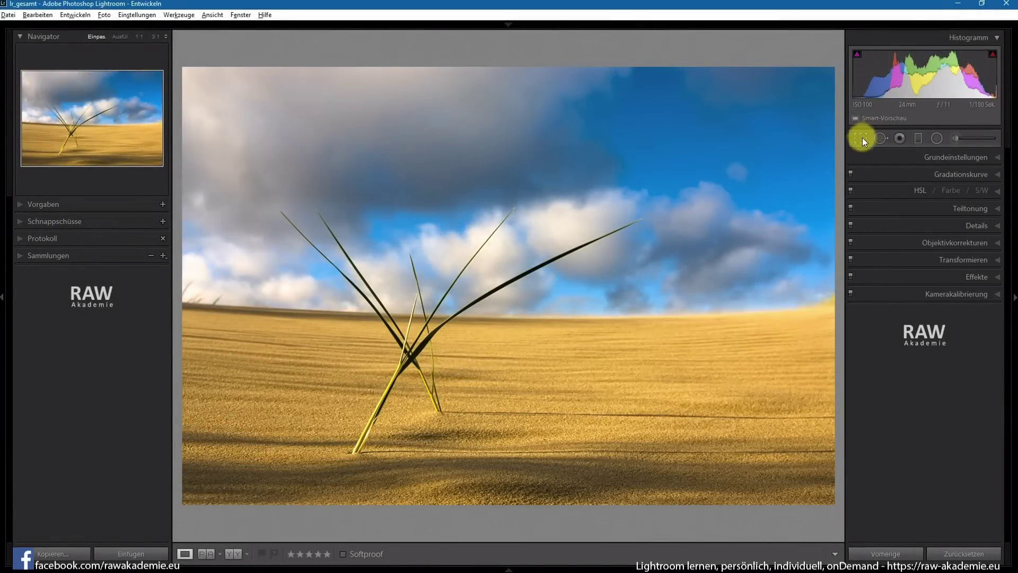
Step: Show the crop overlay on the grass photo and trim its right edge slightly
left_click(860, 139)
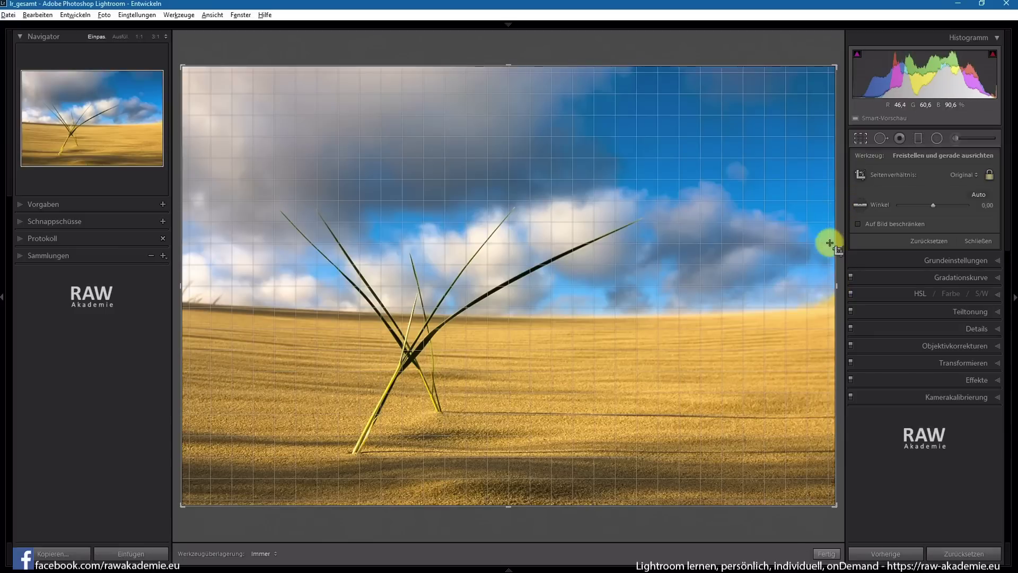
mouse_move(836, 287)
left_mouse_down()
mouse_move(813, 287)
mouse_move(840, 278)
left_mouse_up()
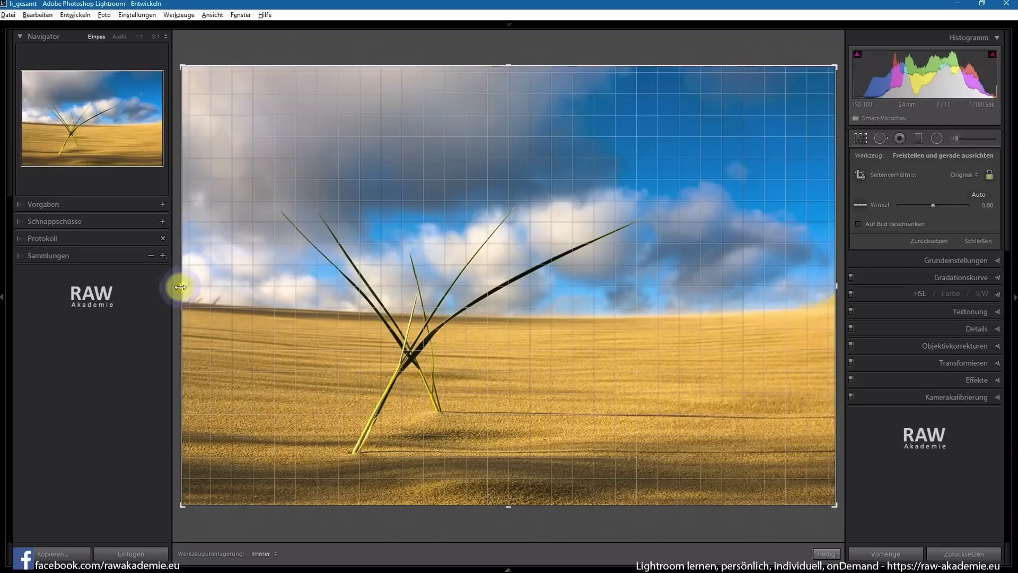
Step: Crop the grass photo from the left and top, apply it, then undo to the full frame
left_click_drag(181, 287, 204, 288)
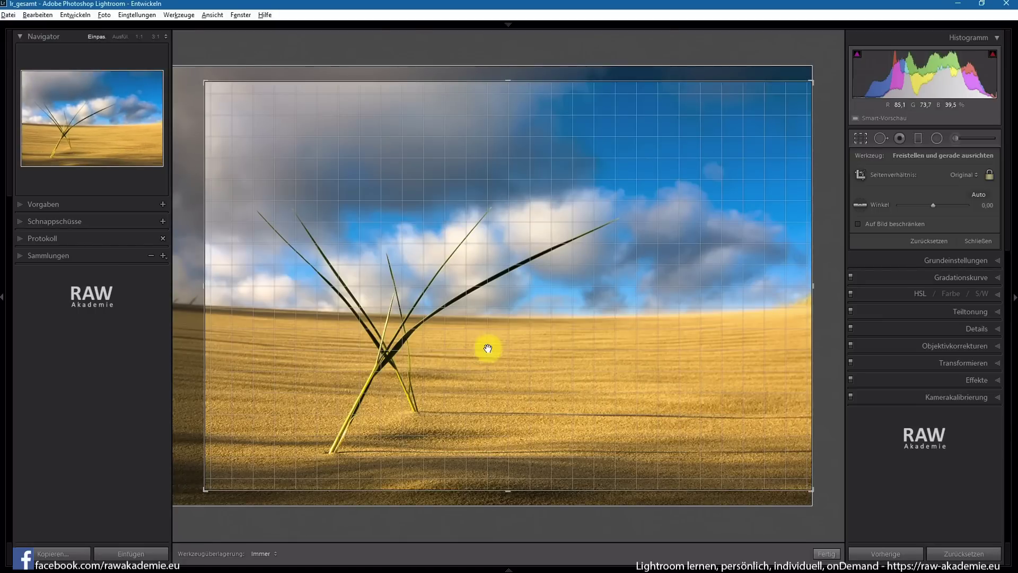
left_click_drag(491, 462, 491, 428)
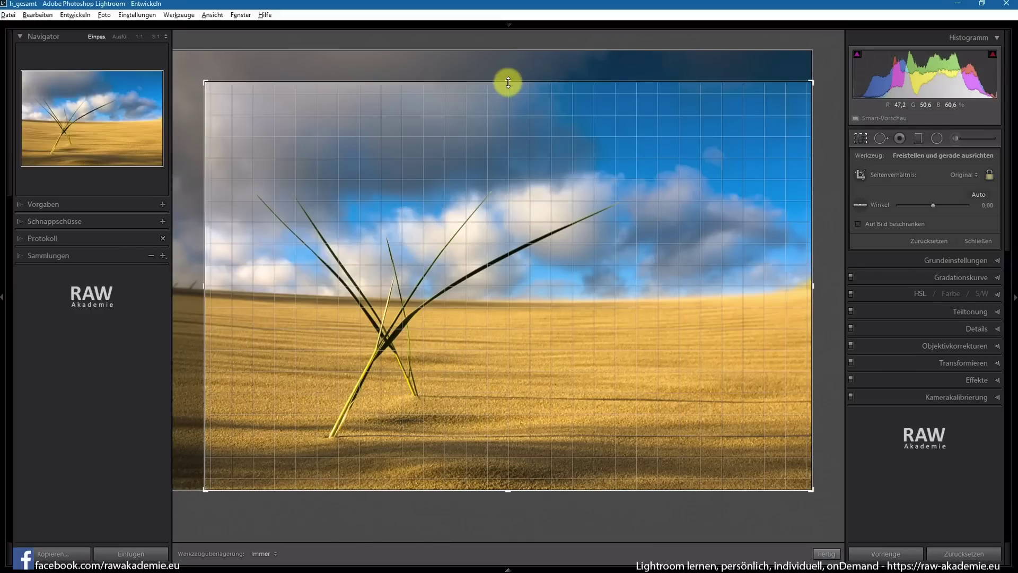
left_click_drag(508, 82, 505, 98)
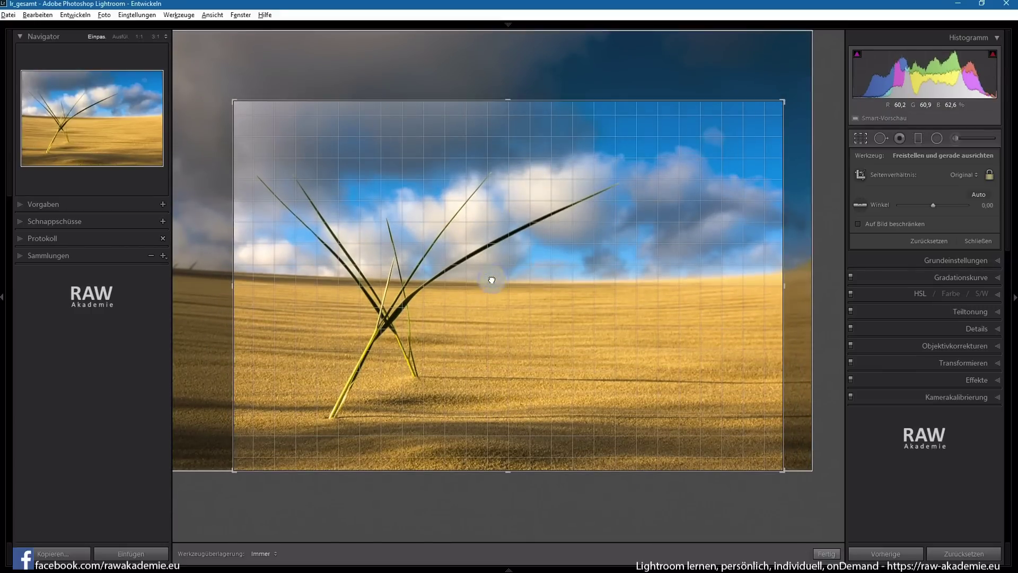
left_click_drag(503, 280, 525, 279)
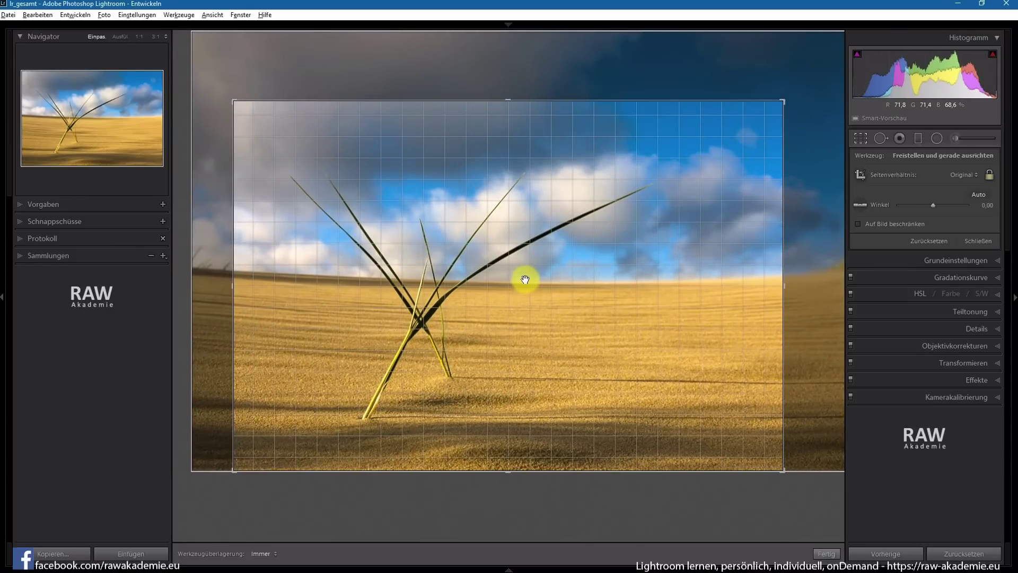
key("Return")
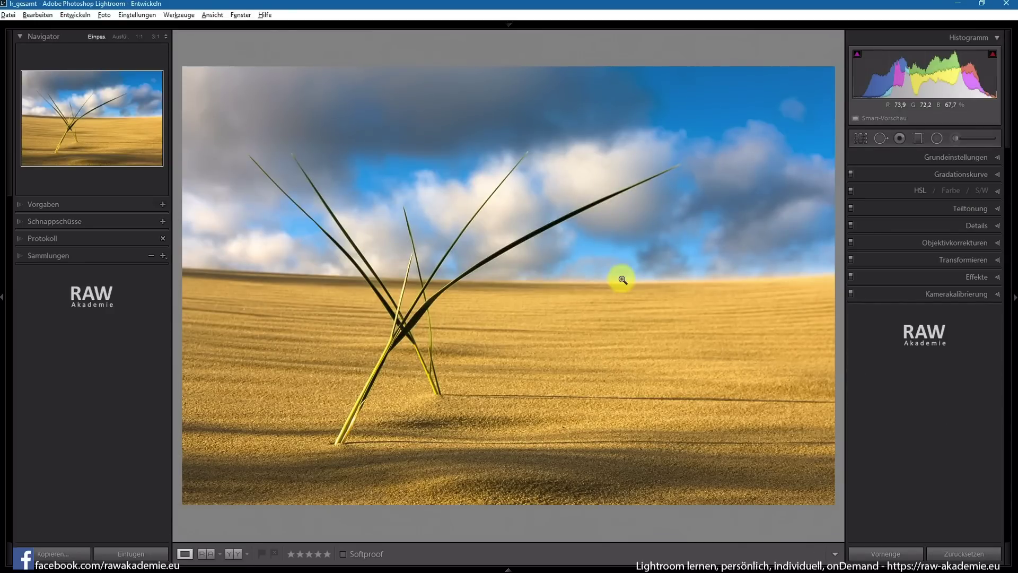
key("alt")
key("ctrl+z")
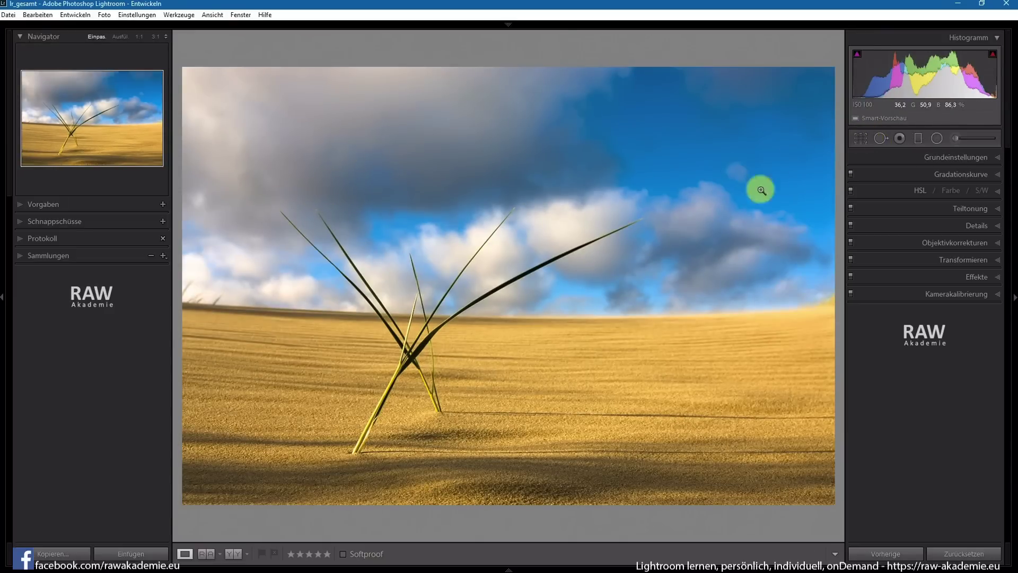
Step: Draw a new crop rectangle around the crossed grass blades and apply it
left_click(861, 138)
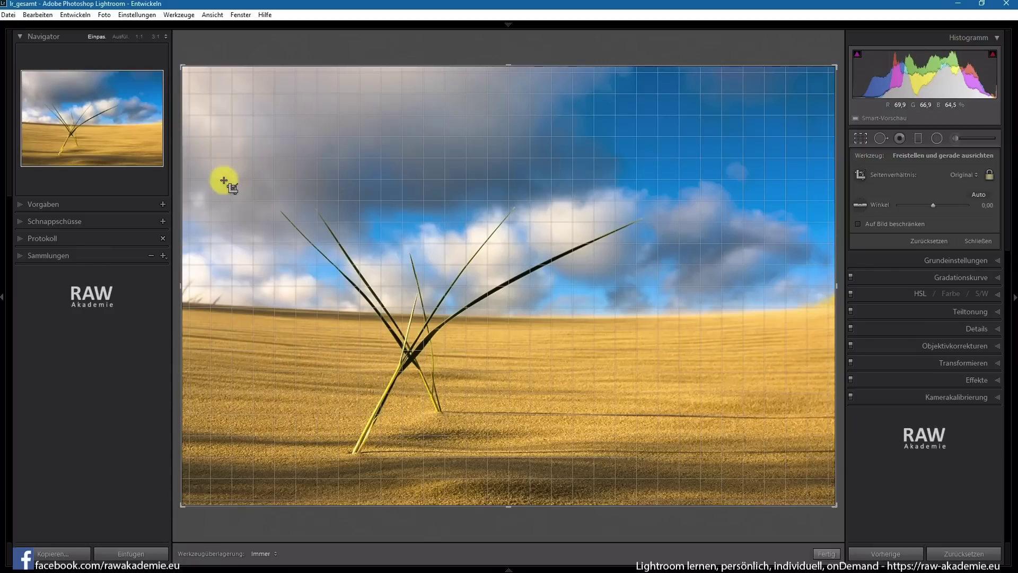
left_click_drag(221, 175, 329, 199)
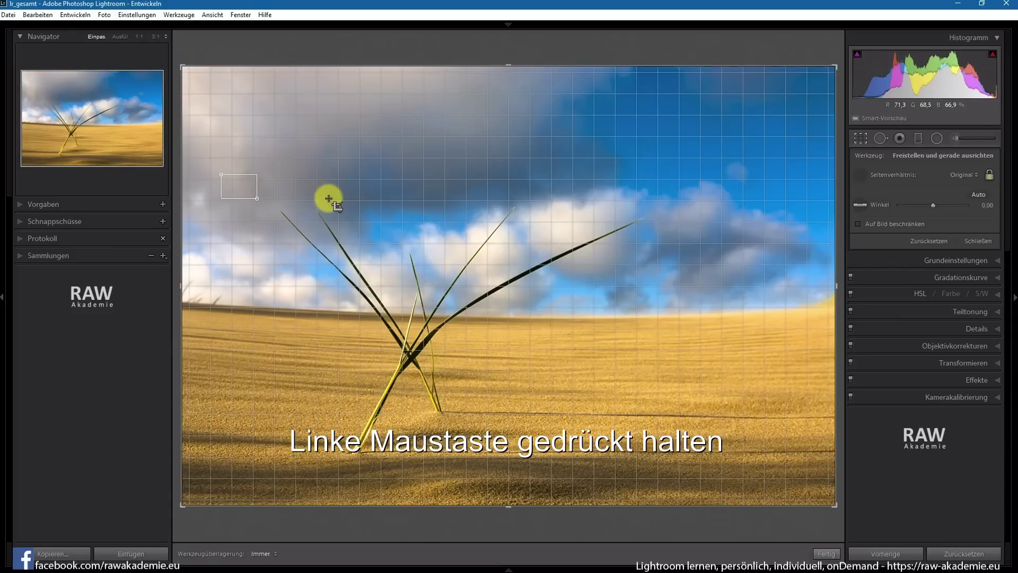
left_click_drag(329, 199, 896, 534)
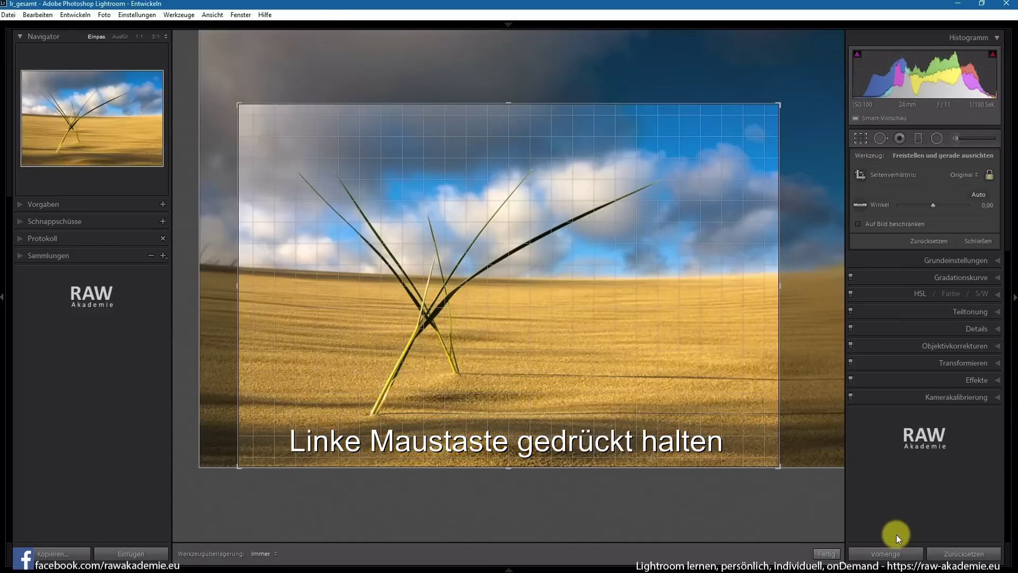
double_click(656, 321)
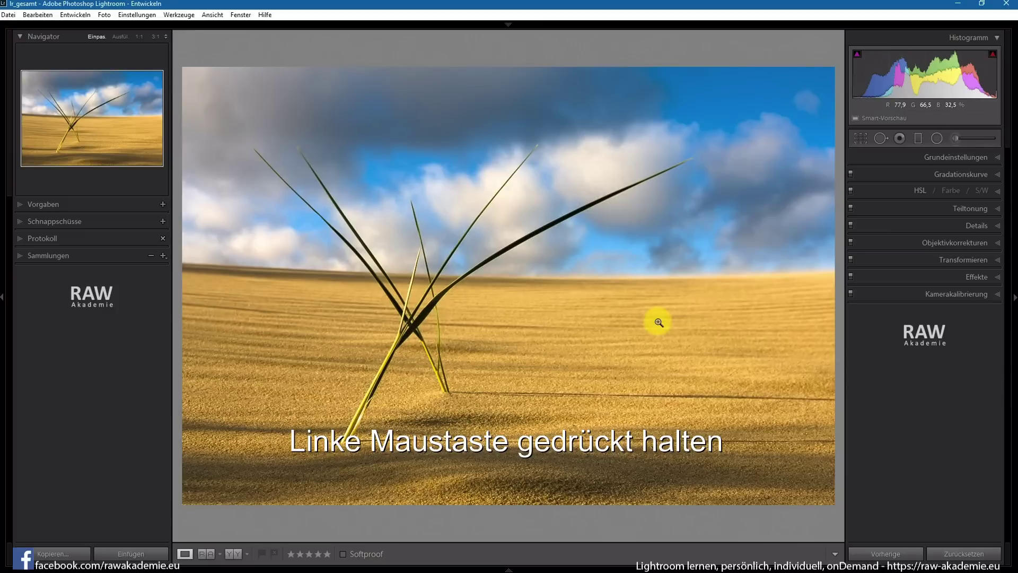